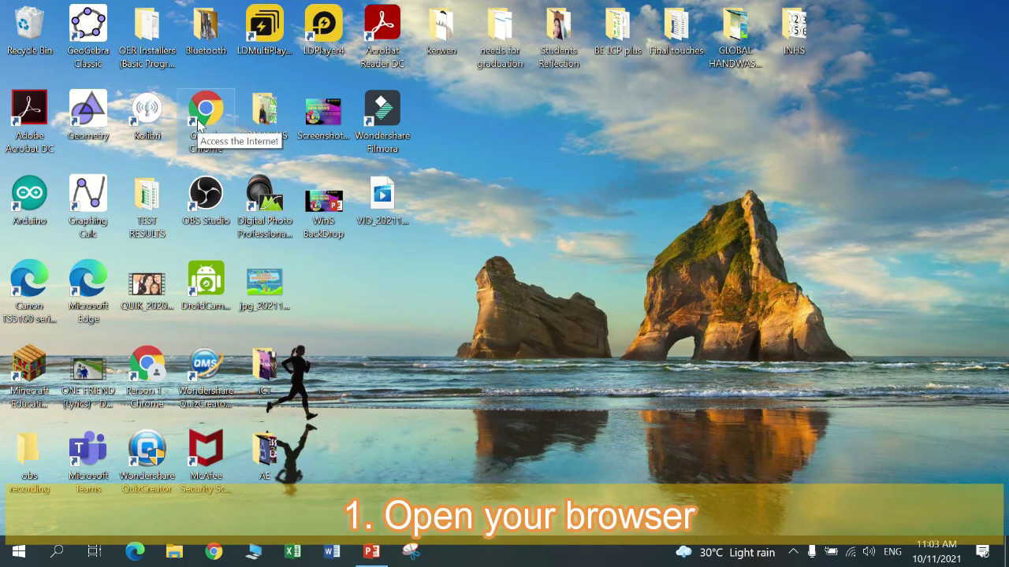
Launch Chrome and load office.com to reach the Microsoft sign-in page
{"action": "double_click", "coordinate": [199, 126]}
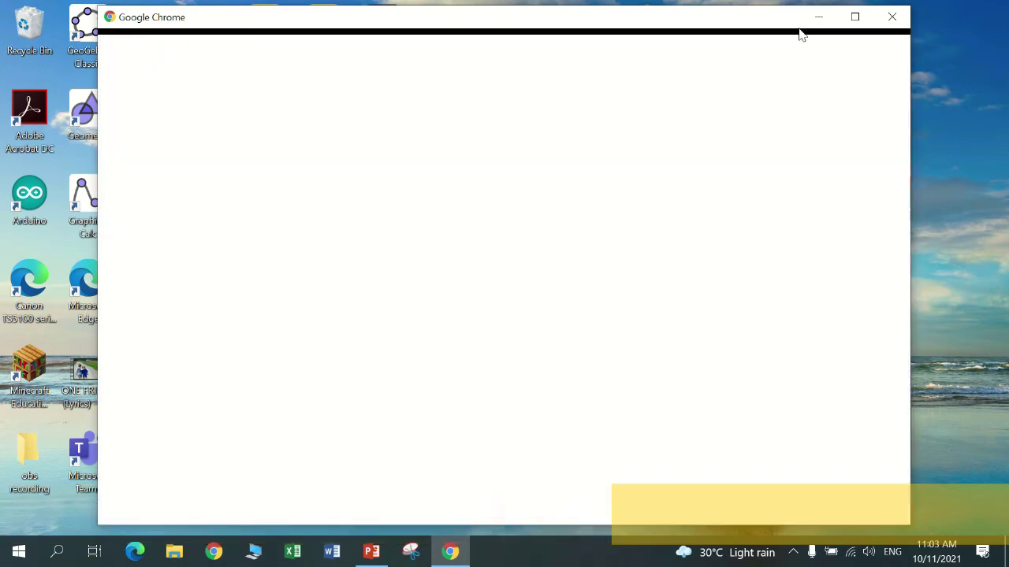
{"action": "type", "text": "office."}
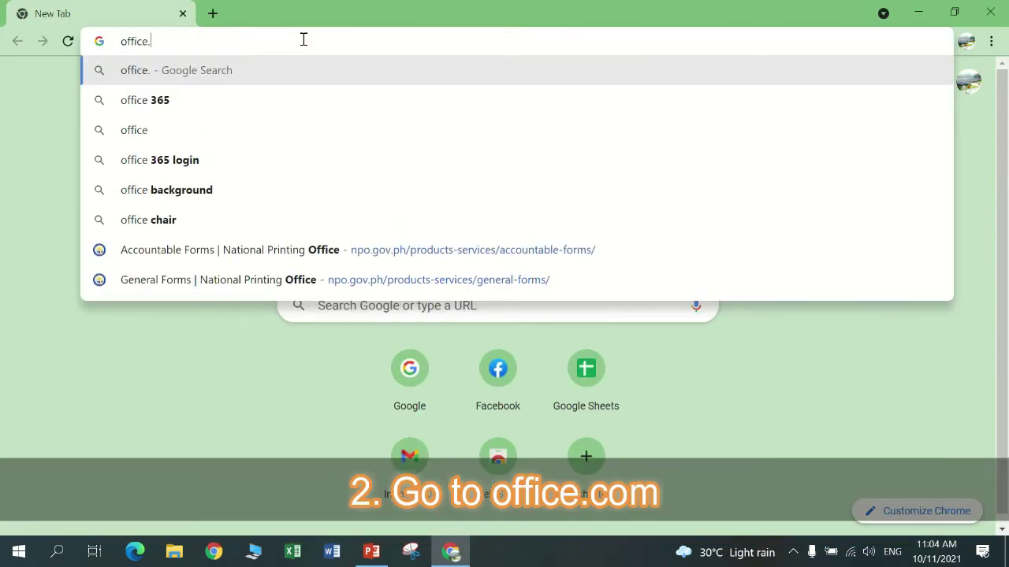
{"action": "type", "text": "com"}
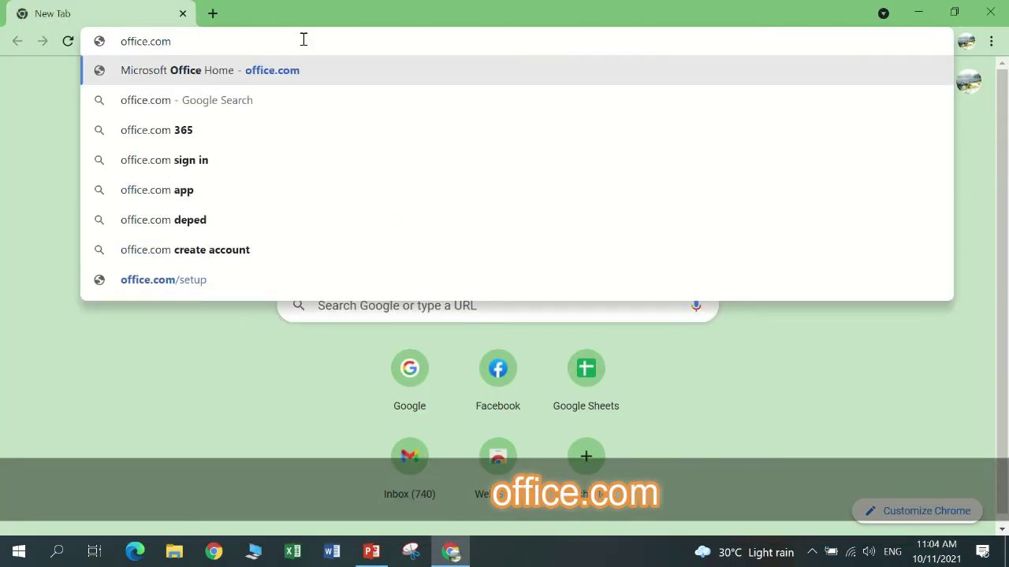
{"action": "key", "text": "Return"}
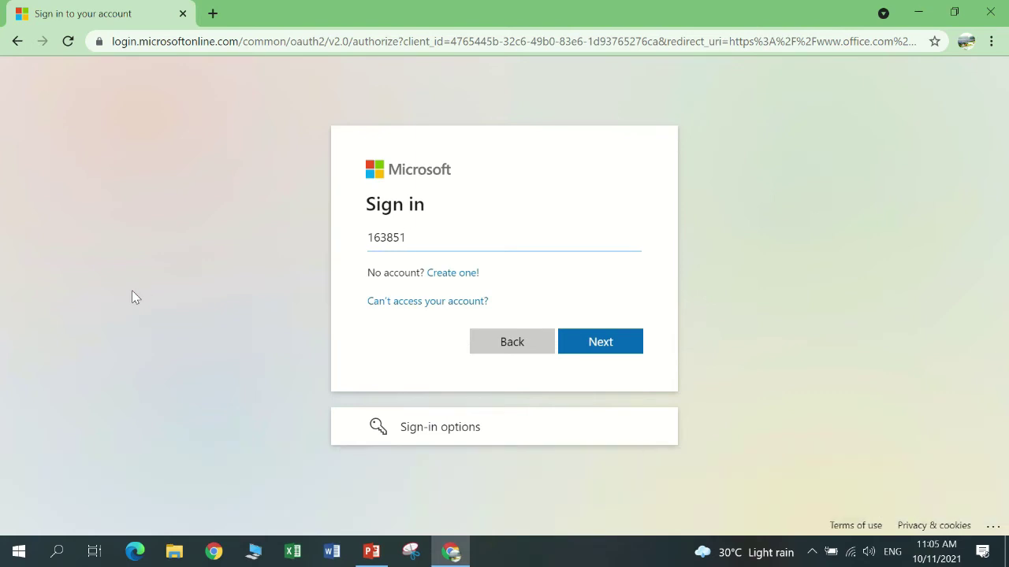
Submit the student account ID and enter the temporary password
{"action": "left_click", "coordinate": [605, 351]}
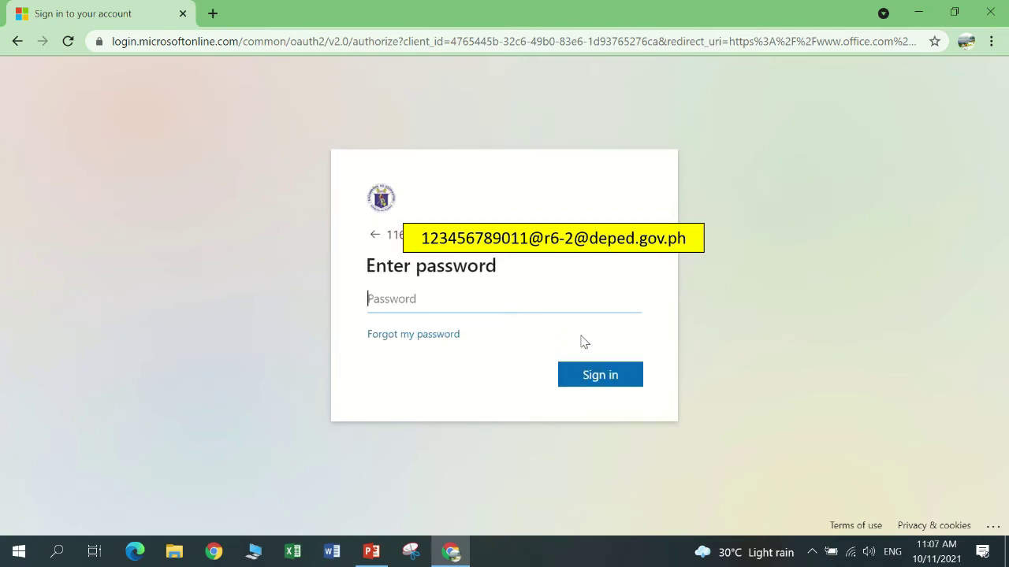
{"action": "type", "text": "a"}
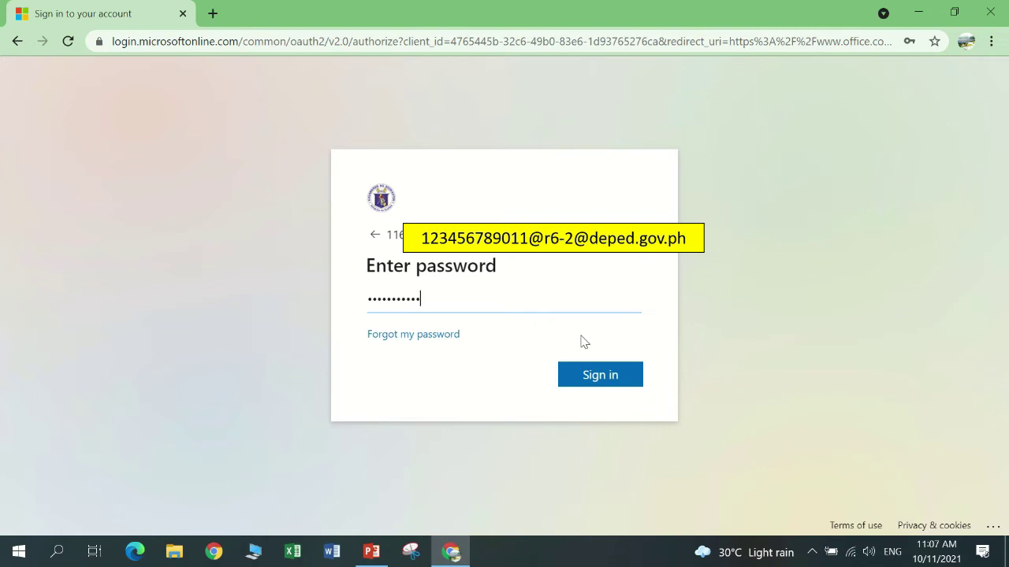
Sign in, then replace the temporary password with a new, confirmed password
{"action": "left_click", "coordinate": [620, 385]}
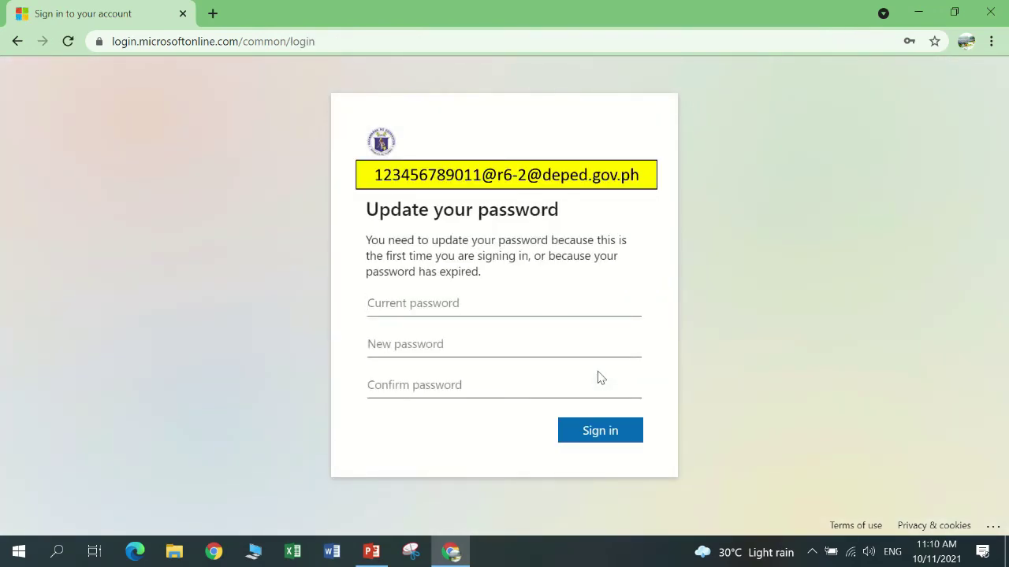
{"action": "type", "text": "•••••"}
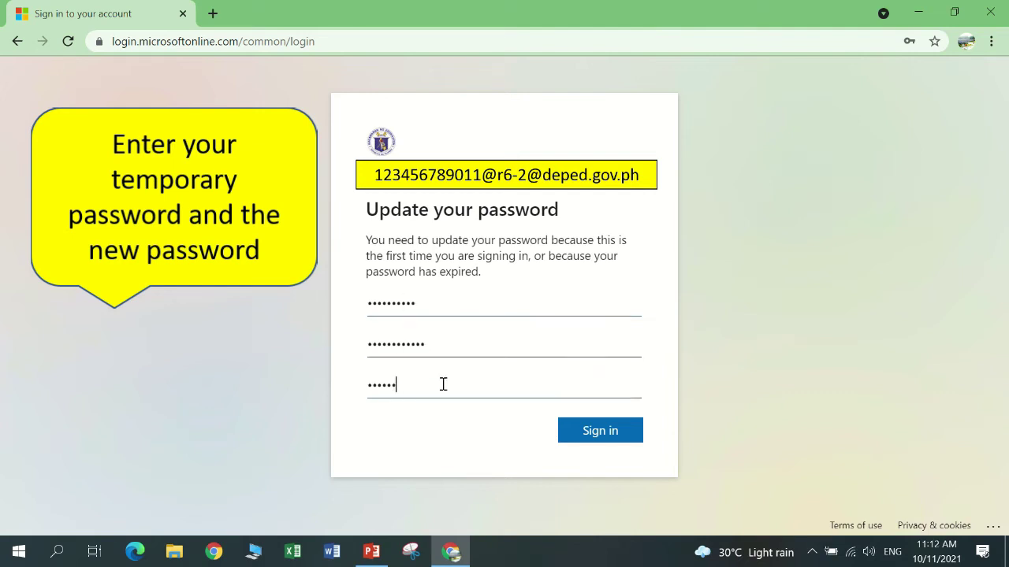
{"action": "type", "text": "a"}
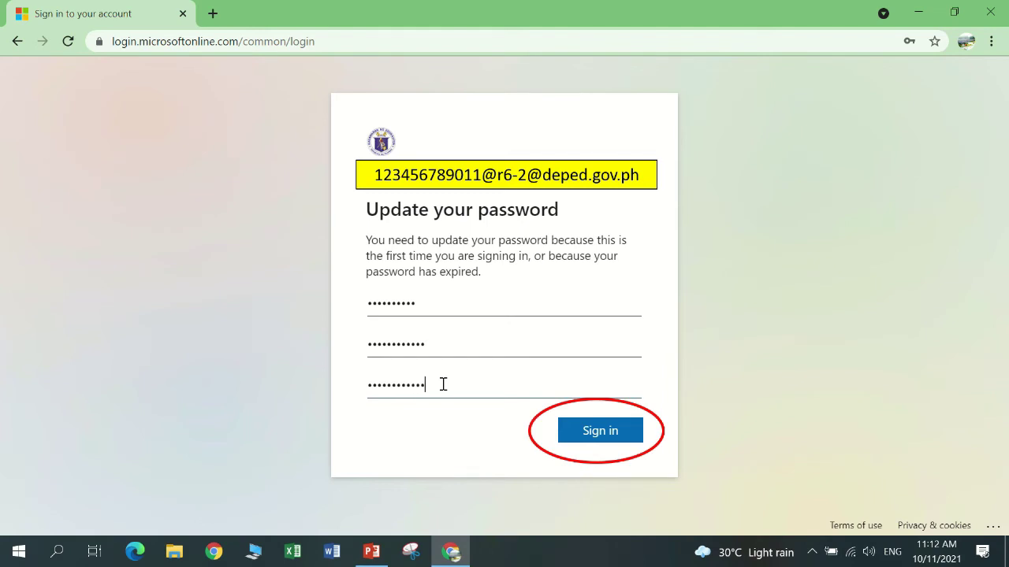
{"action": "left_click", "coordinate": [592, 439]}
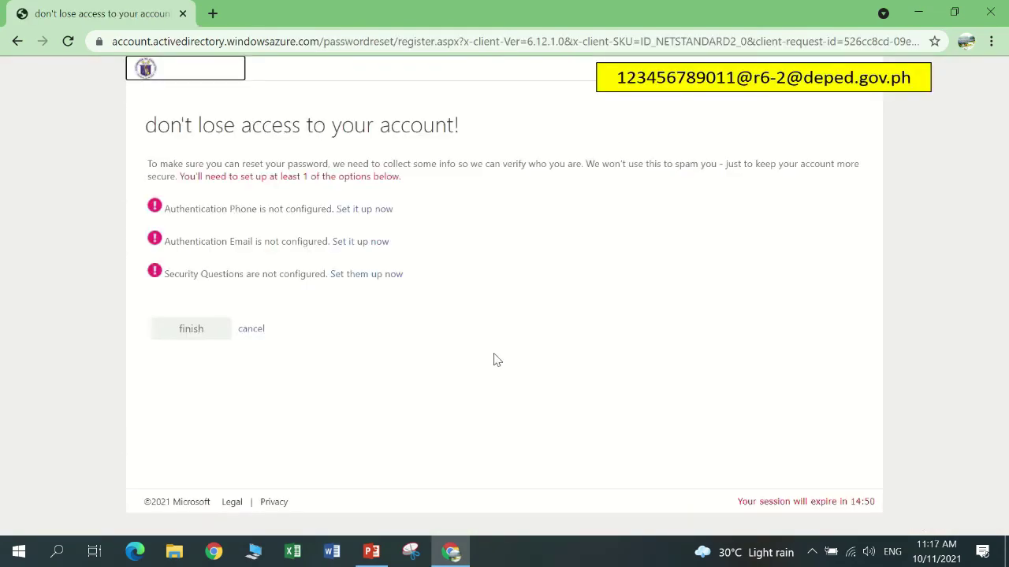
Add a backup authentication email and verify it with the emailed verification code
{"action": "left_click", "coordinate": [363, 243]}
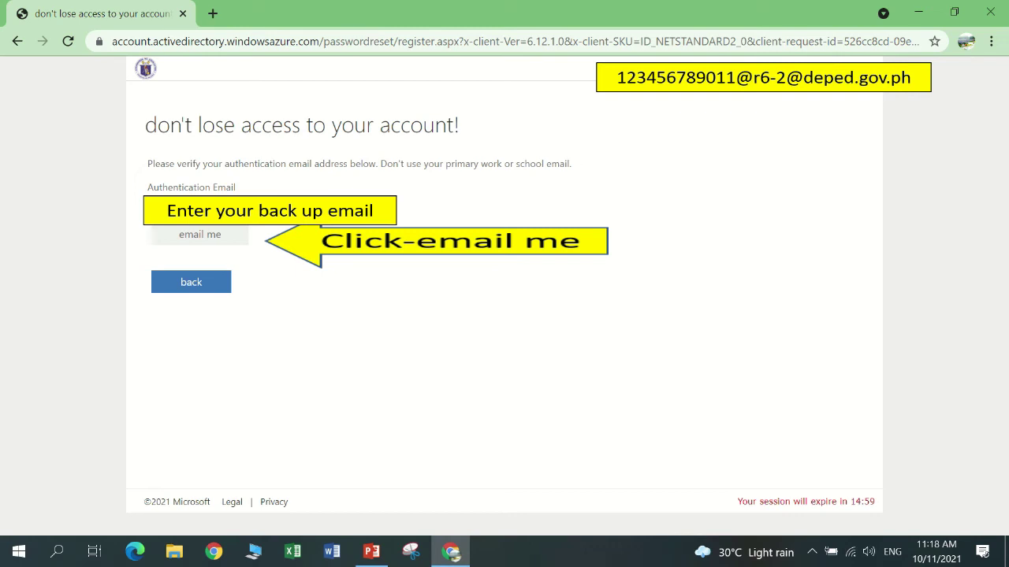
{"action": "left_click", "coordinate": [200, 234]}
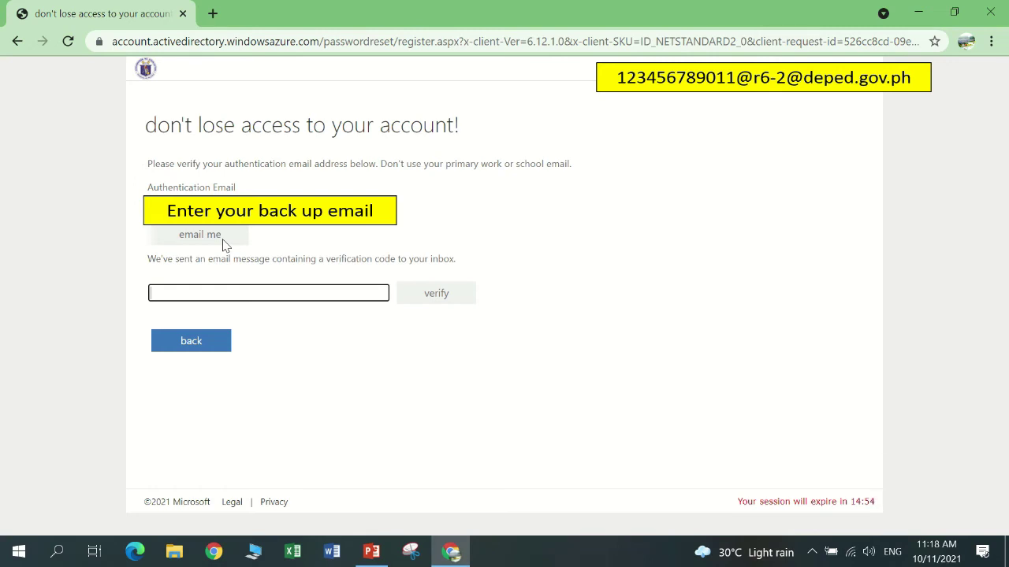
{"action": "type", "text": "81"}
{"action": "type", "text": "4"}
{"action": "left_click", "coordinate": [437, 298]}
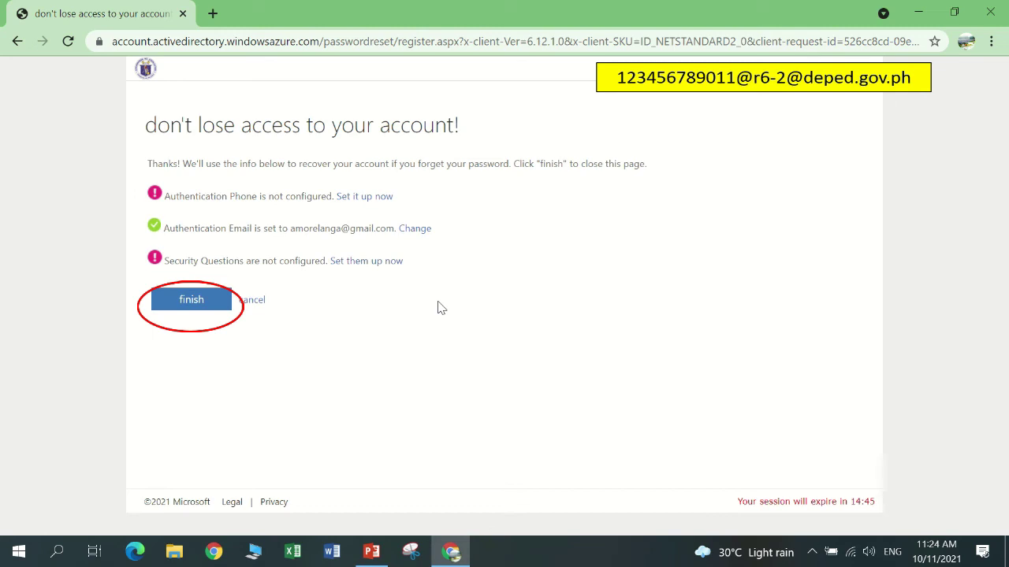
Finish recovery setup and dismiss the Office 365 welcome dialog on the home page
{"action": "left_click", "coordinate": [196, 296]}
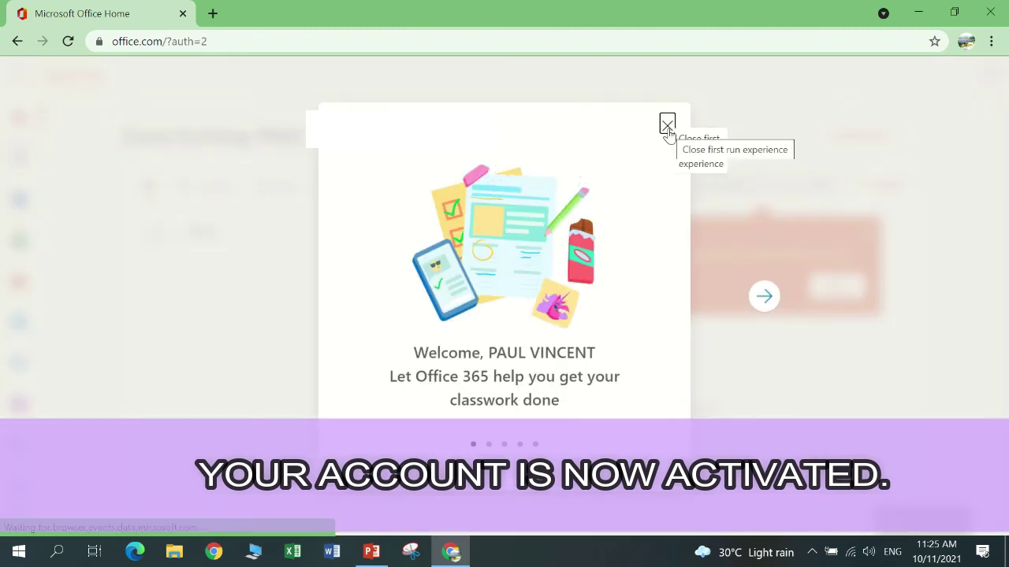
{"action": "left_click", "coordinate": [666, 126]}
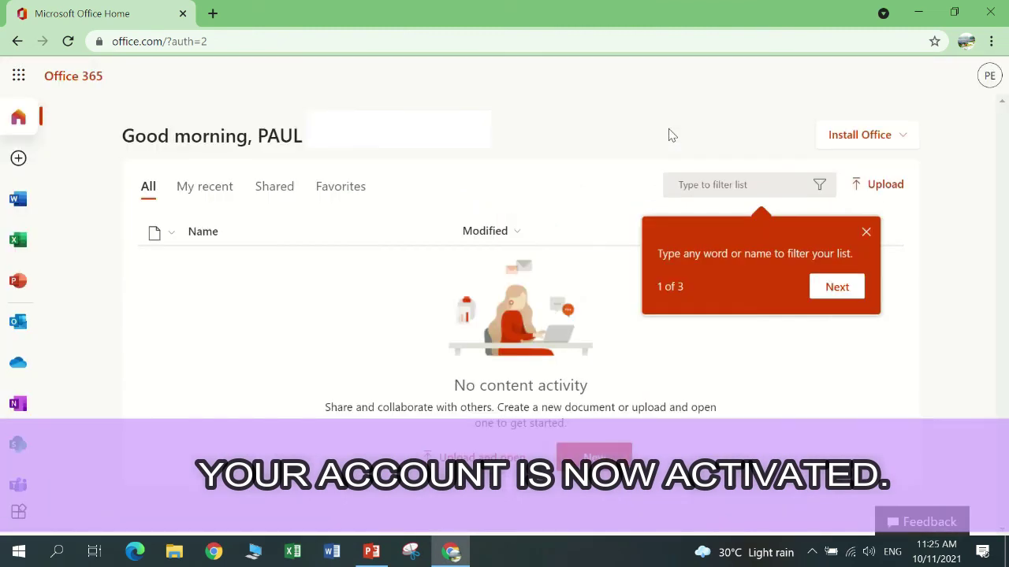